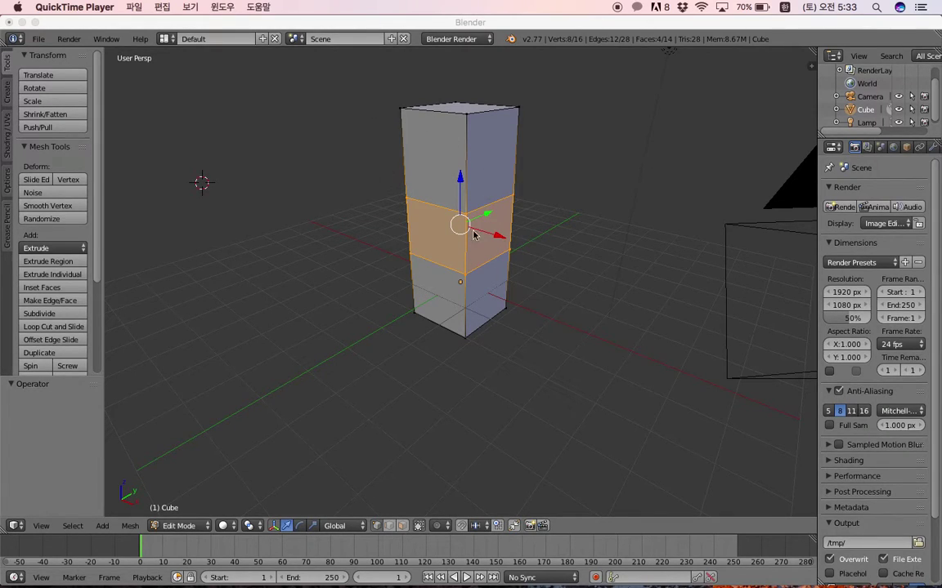
Orbit around the tall box, then focus Blender and switch keyboard input to English.
{"action": "middle_click_drag", "start_coordinate": [406, 205], "coordinate": [451, 228]}
{"action": "scroll", "coordinate": [452, 227], "scroll_direction": "right", "scroll_amount": 5}
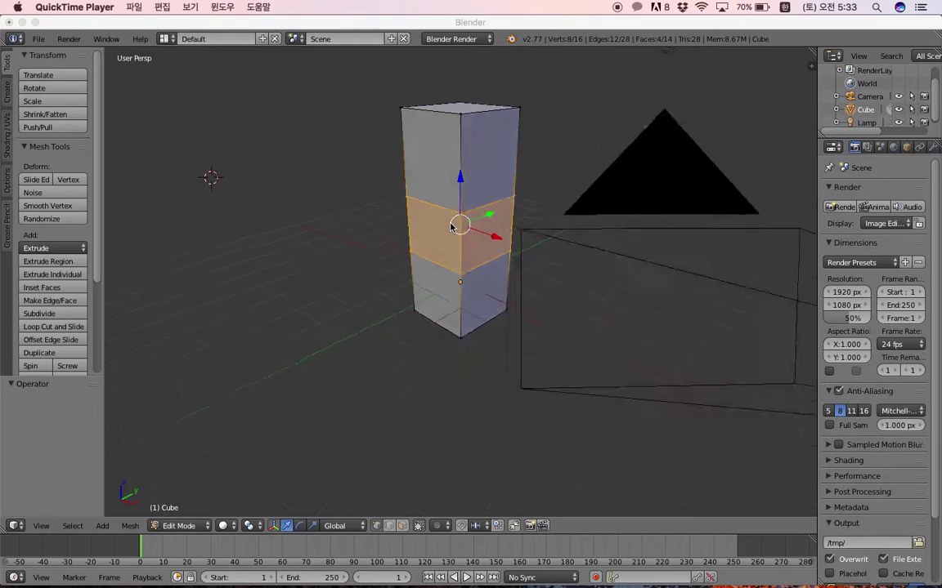
{"action": "scroll", "coordinate": [451, 228], "scroll_direction": "right", "scroll_amount": 5}
{"action": "scroll", "coordinate": [451, 227], "scroll_direction": "left", "scroll_amount": 5}
{"action": "scroll", "coordinate": [451, 227], "scroll_direction": "right", "scroll_amount": 3}
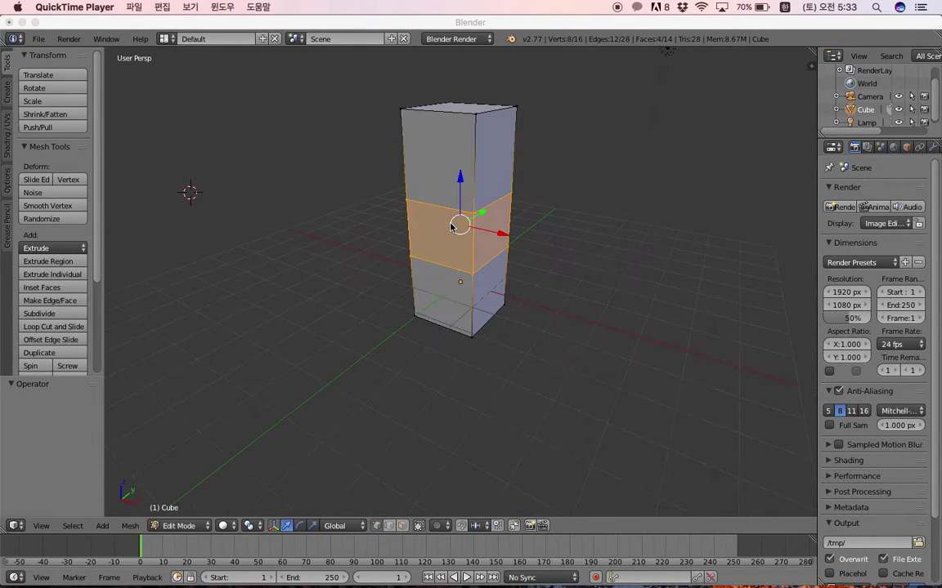
{"action": "scroll", "coordinate": [451, 227], "scroll_direction": "right", "scroll_amount": 3}
{"action": "scroll", "coordinate": [451, 227], "scroll_direction": "right", "scroll_amount": 3}
{"action": "scroll", "coordinate": [449, 227], "scroll_direction": "right", "scroll_amount": 2}
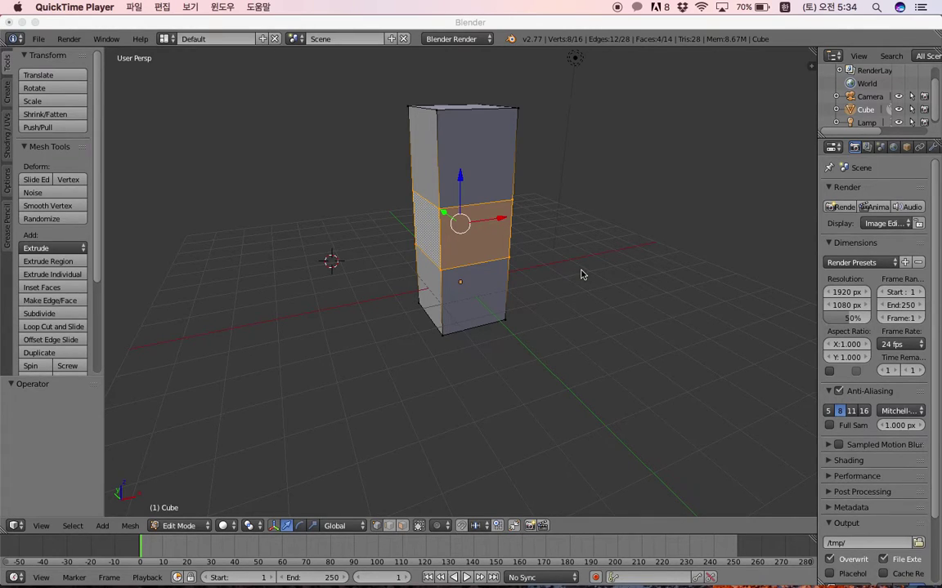
{"action": "left_click", "coordinate": [561, 263]}
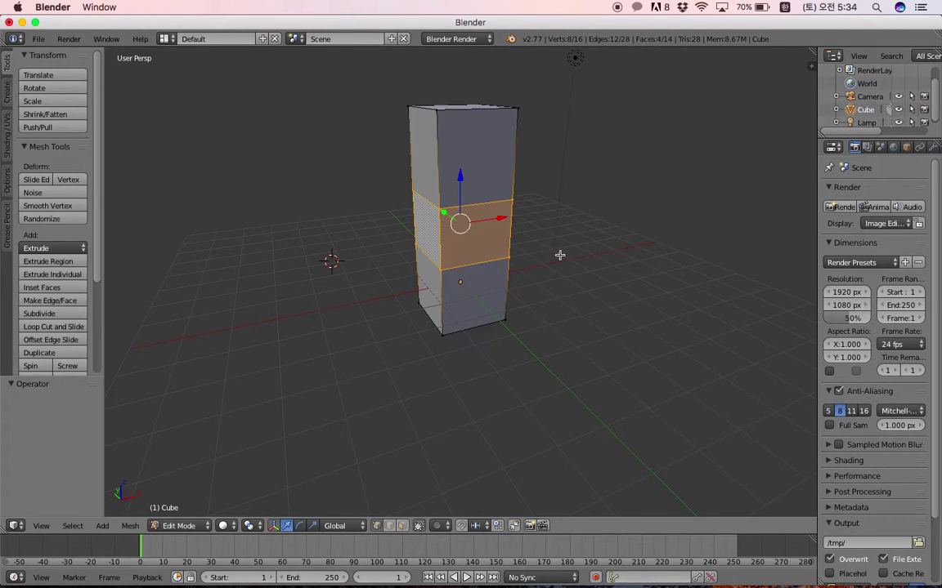
{"action": "key", "text": "ctrl+space"}
Try scaling the middle band twice, undoing and cancelling so the box stays straight.
{"action": "key", "text": "s"}
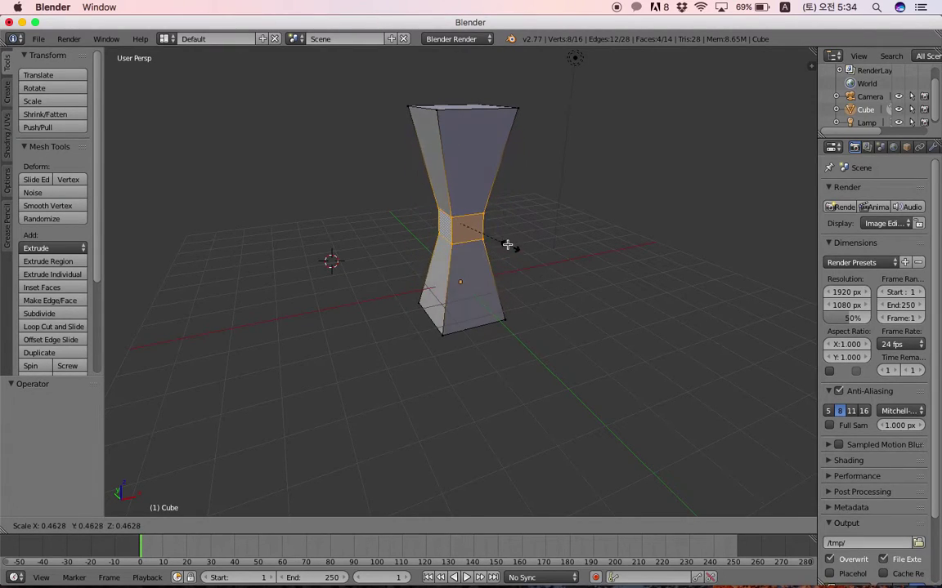
{"action": "left_click", "coordinate": [499, 240]}
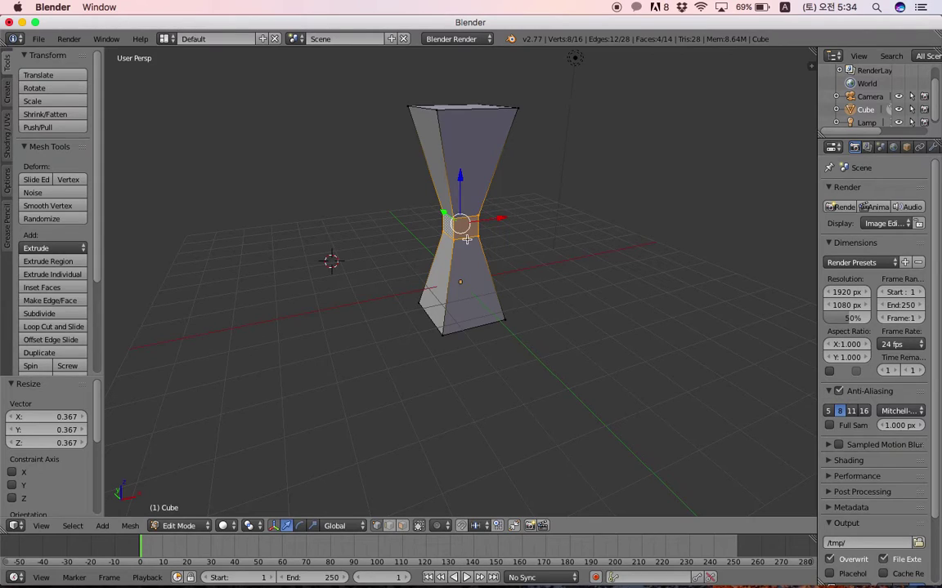
{"action": "key", "text": "ctrl+z"}
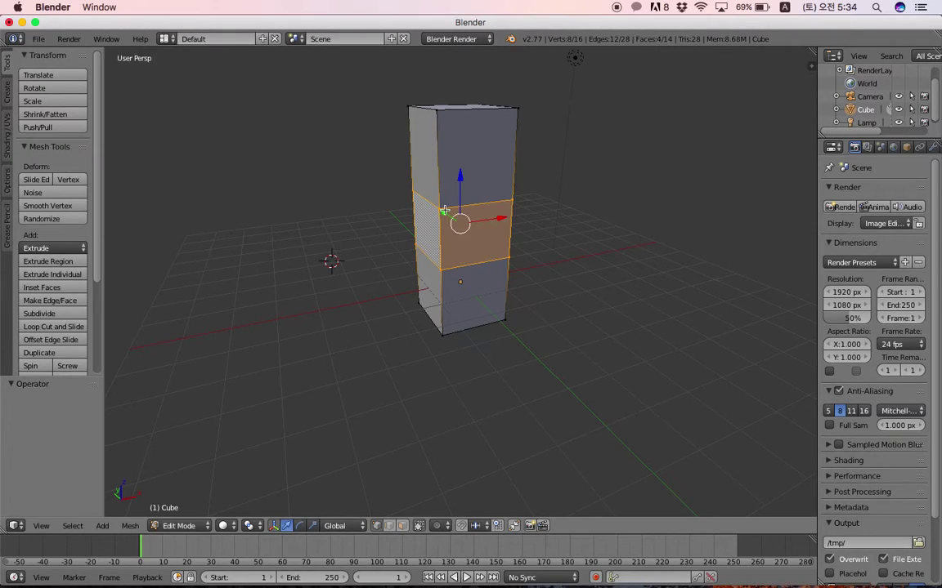
{"action": "scroll", "coordinate": [478, 273], "scroll_direction": "left", "scroll_amount": 3}
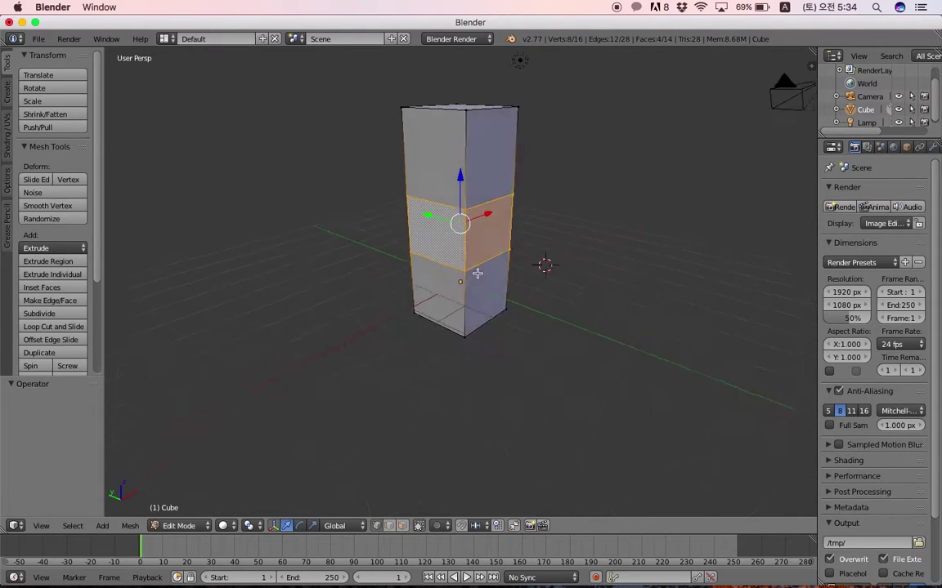
{"action": "scroll", "coordinate": [478, 273], "scroll_direction": "left", "scroll_amount": 3}
{"action": "scroll", "coordinate": [478, 273], "scroll_direction": "left", "scroll_amount": 2}
{"action": "scroll", "coordinate": [478, 273], "scroll_direction": "left", "scroll_amount": 3}
{"action": "scroll", "coordinate": [478, 273], "scroll_direction": "left", "scroll_amount": 3}
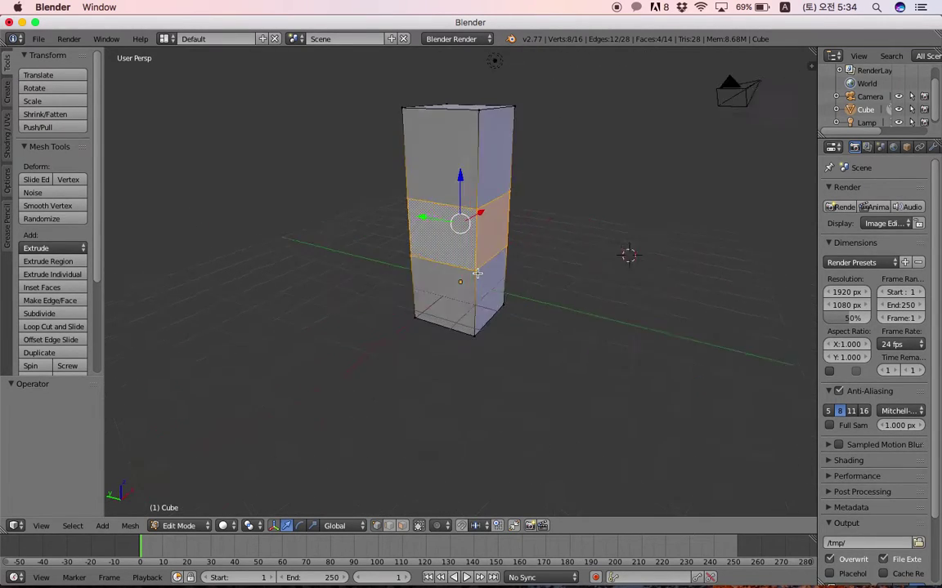
{"action": "scroll", "coordinate": [478, 273], "scroll_direction": "left", "scroll_amount": 2}
{"action": "key", "text": "s"}
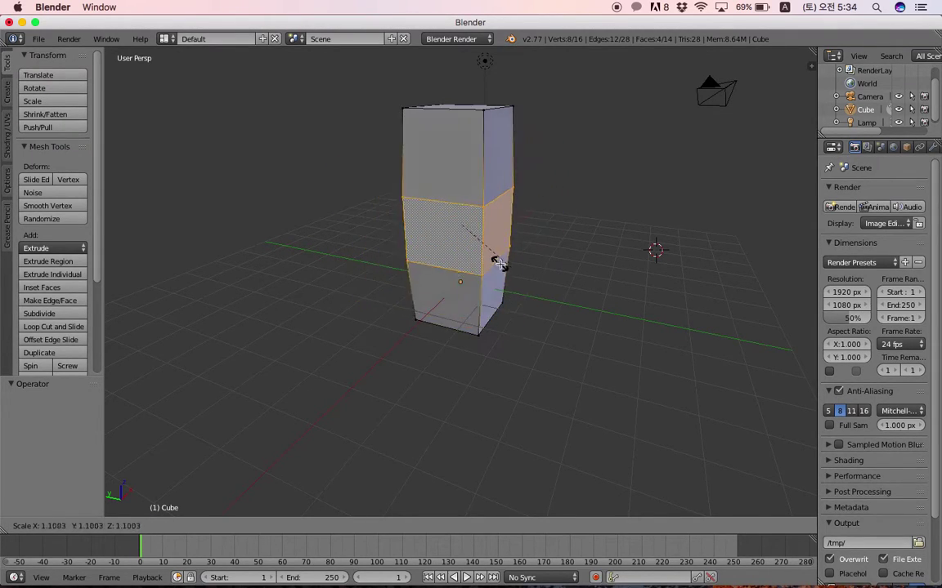
{"action": "right_click", "coordinate": [512, 267]}
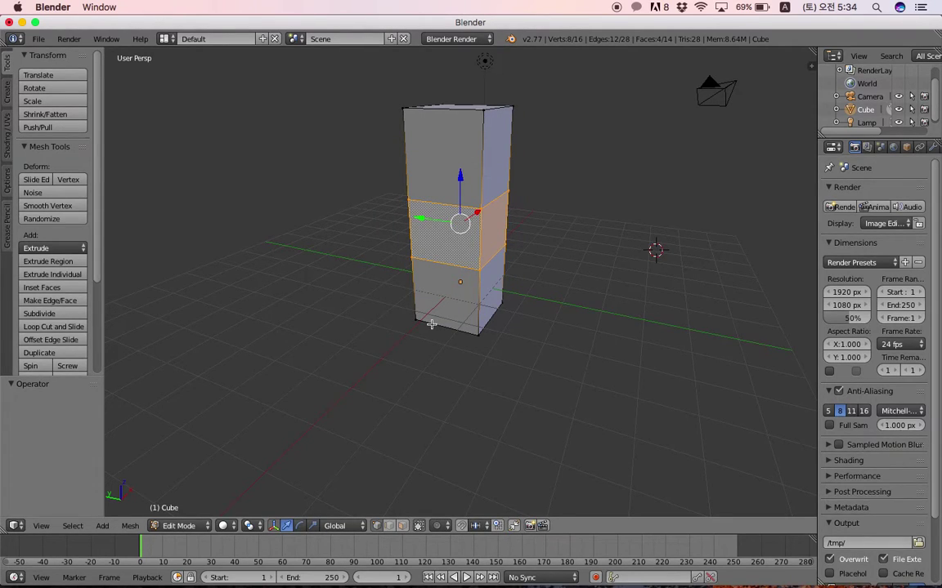
Try an inset on the middle band, cancel it, and bring up the Specials menu.
{"action": "key", "text": "i"}
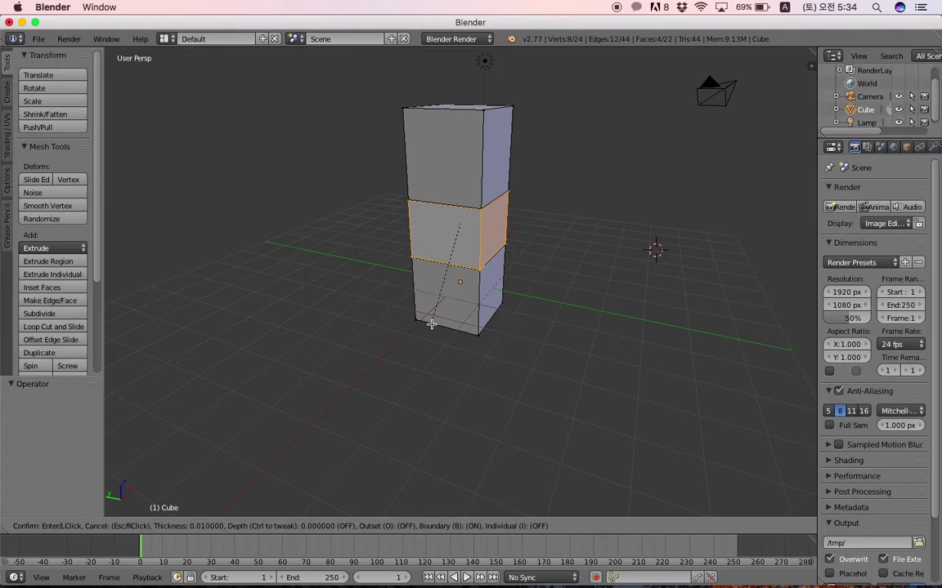
{"action": "right_click", "coordinate": [432, 324]}
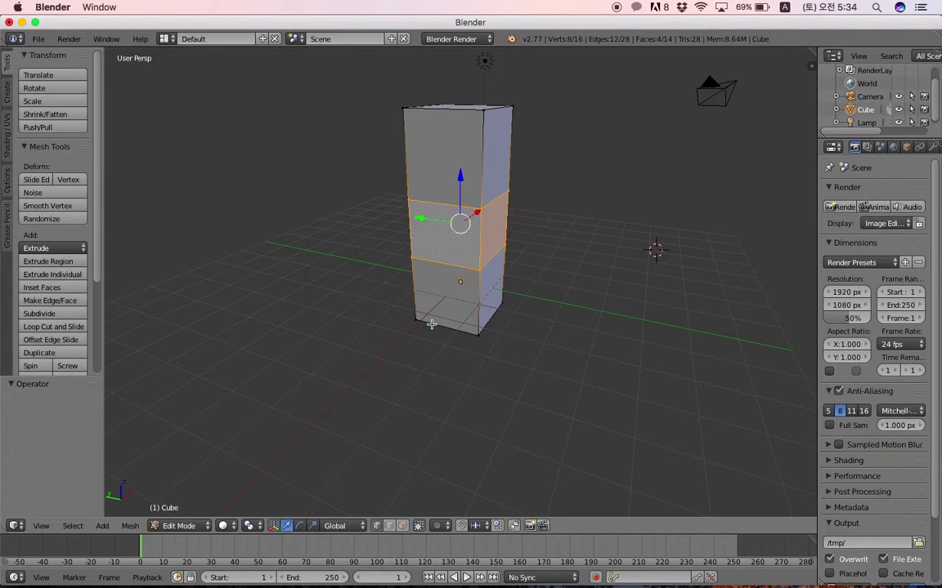
{"action": "key", "text": "w"}
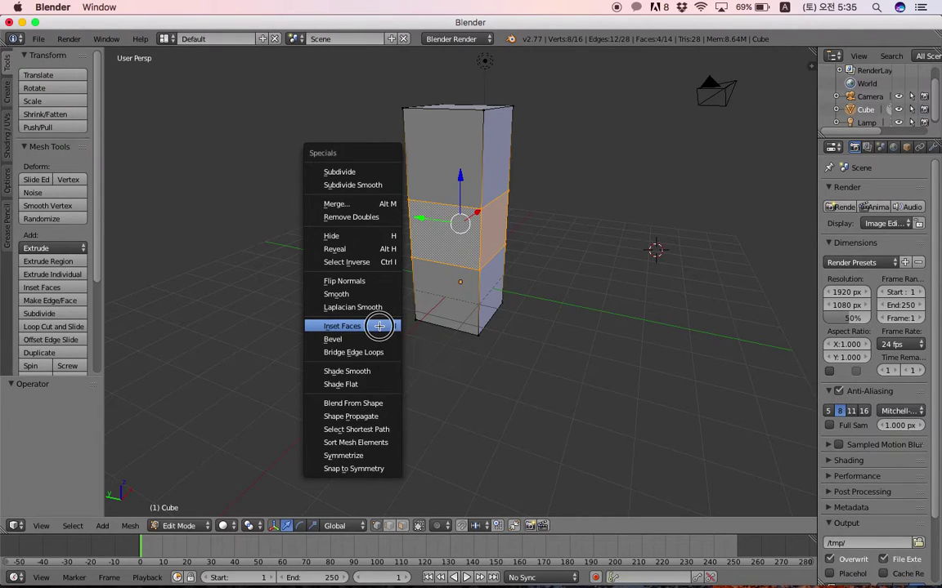
Apply Inset Faces to the middle band at 0.01 thickness.
{"action": "left_click", "coordinate": [379, 326]}
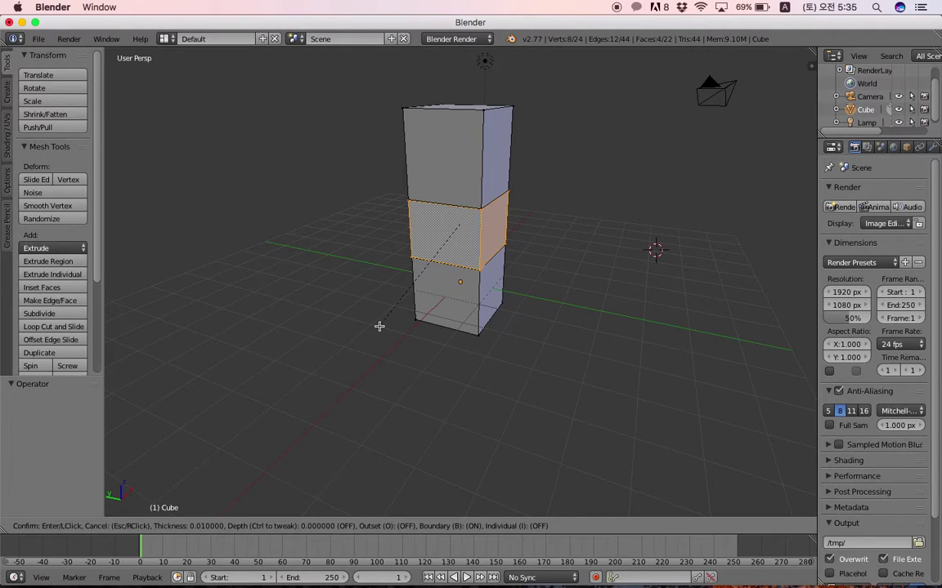
{"action": "left_click", "coordinate": [379, 326]}
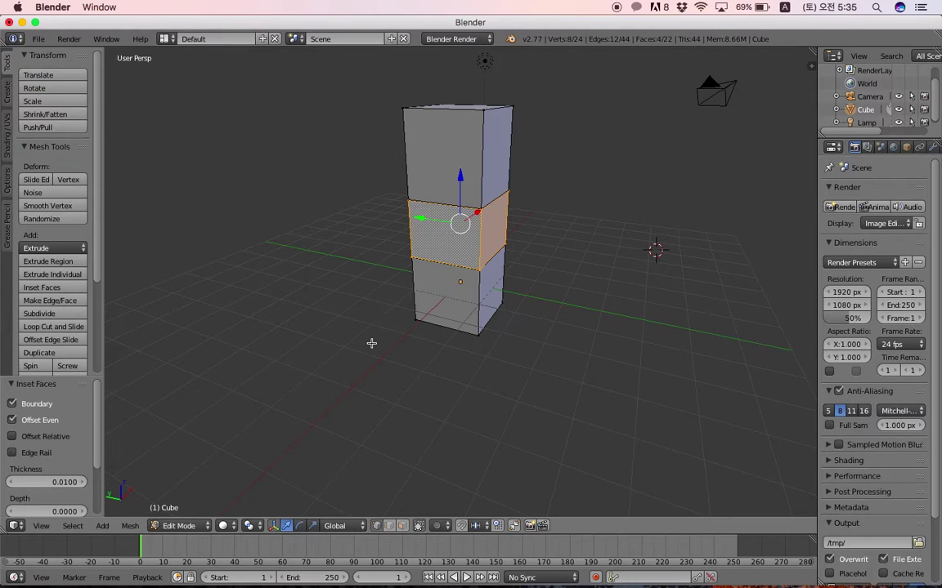
{"action": "key", "text": "s"}
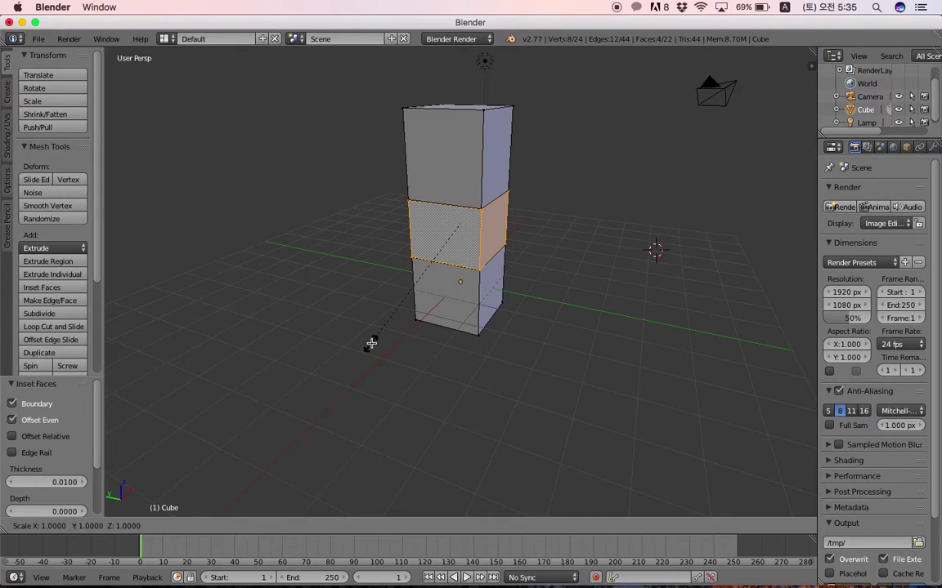
Lock Z and shrink the inset middle band to 0.413 on X and Y.
{"action": "key", "text": "x"}
{"action": "key", "text": "shift+z"}
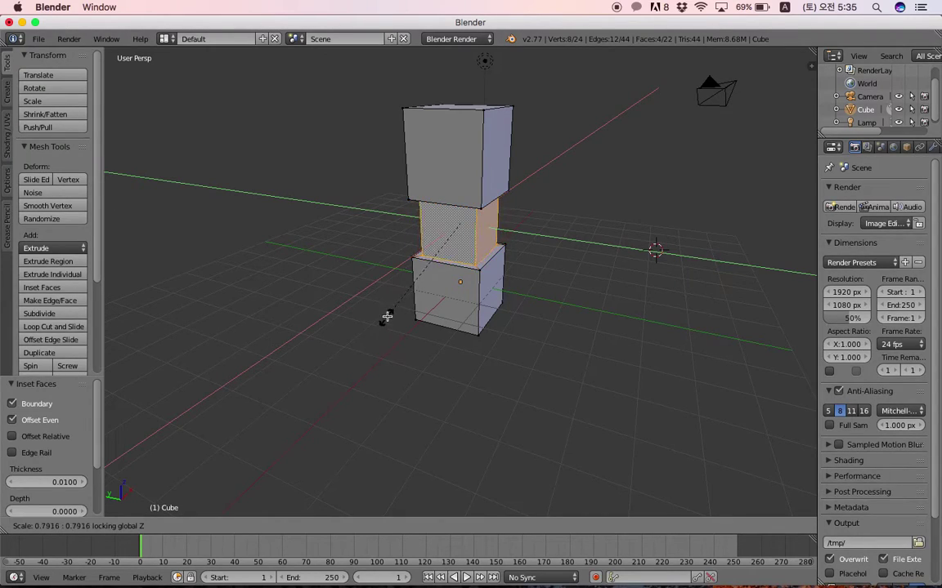
{"action": "left_click", "coordinate": [417, 268]}
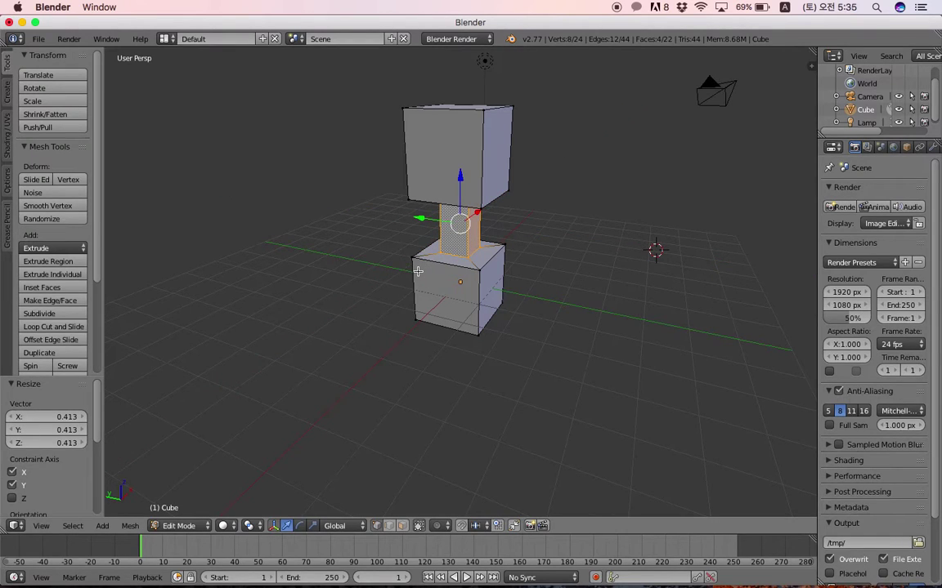
{"action": "scroll", "coordinate": [418, 272], "scroll_direction": "down", "scroll_amount": 3}
{"action": "scroll", "coordinate": [417, 272], "scroll_direction": "down", "scroll_amount": 1}
{"action": "scroll", "coordinate": [418, 272], "scroll_direction": "down", "scroll_amount": 3}
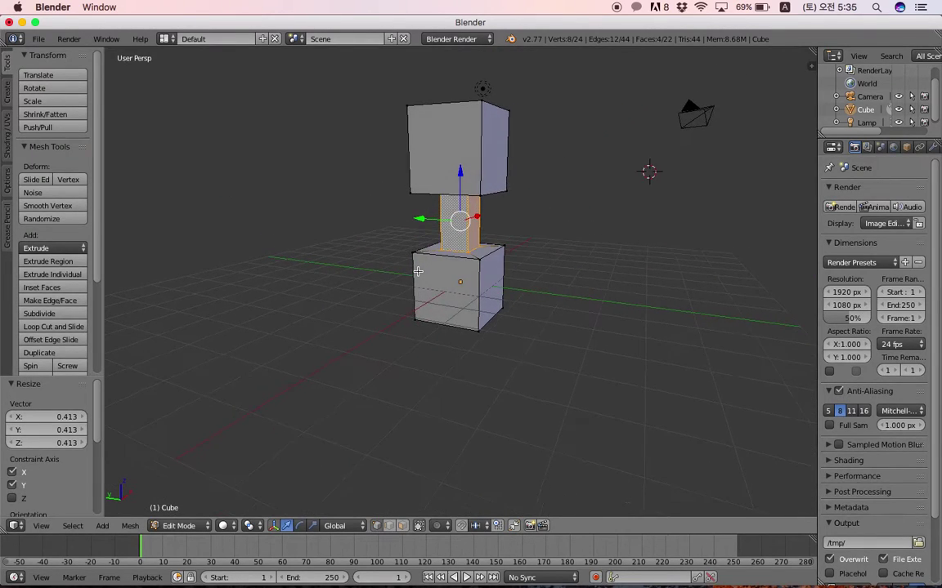
{"action": "scroll", "coordinate": [418, 272], "scroll_direction": "up", "scroll_amount": 2}
{"action": "scroll", "coordinate": [417, 271], "scroll_direction": "down", "scroll_amount": 1}
{"action": "scroll", "coordinate": [418, 271], "scroll_direction": "down", "scroll_amount": 1}
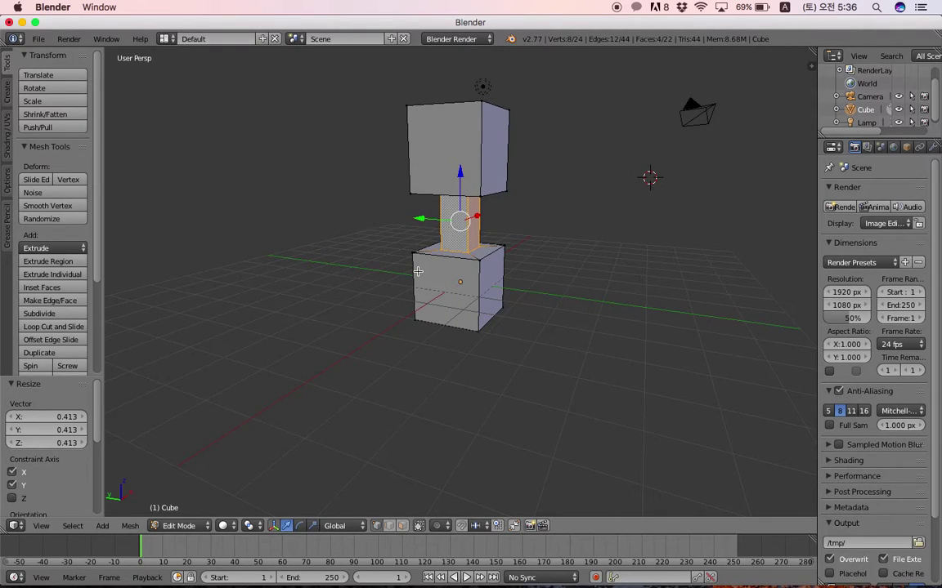
{"action": "key", "text": "1"}
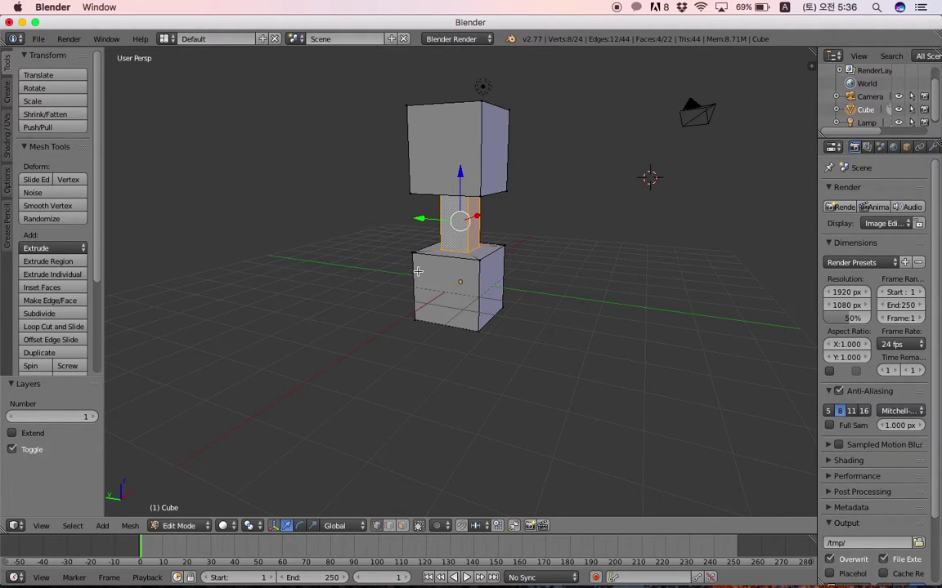
Move the 3D cursor to the upper left, away from the model.
{"action": "scroll", "coordinate": [325, 300], "scroll_direction": "down", "scroll_amount": 2}
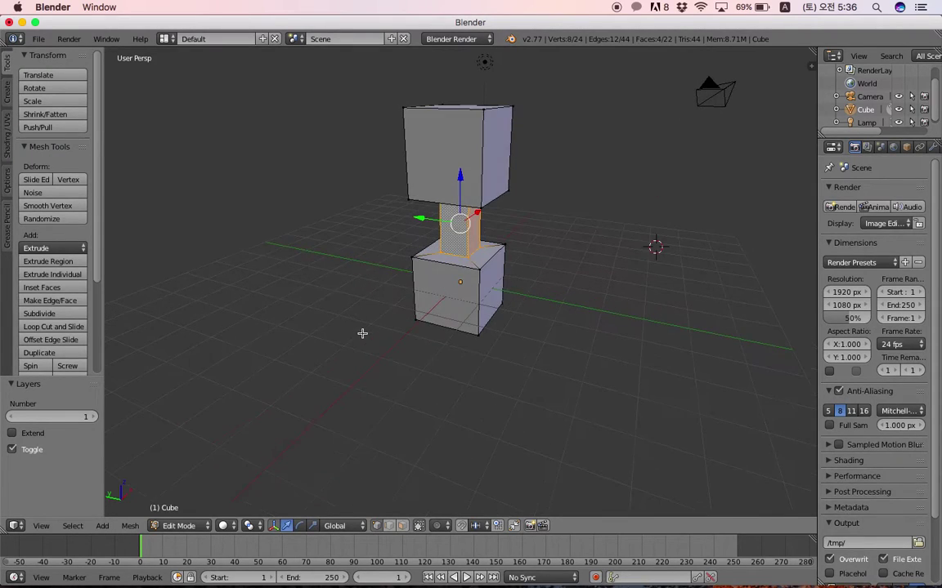
{"action": "left_click", "coordinate": [141, 59]}
{"action": "scroll", "coordinate": [290, 236], "scroll_direction": "right", "scroll_amount": 3}
{"action": "scroll", "coordinate": [289, 235], "scroll_direction": "left", "scroll_amount": 3}
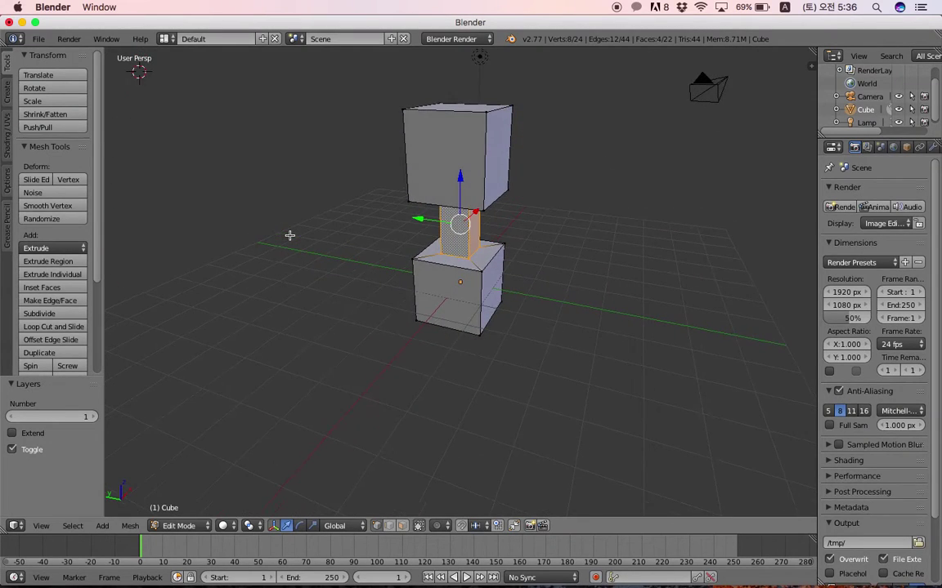
{"action": "scroll", "coordinate": [290, 235], "scroll_direction": "down", "scroll_amount": 2}
{"action": "scroll", "coordinate": [289, 236], "scroll_direction": "right", "scroll_amount": 2}
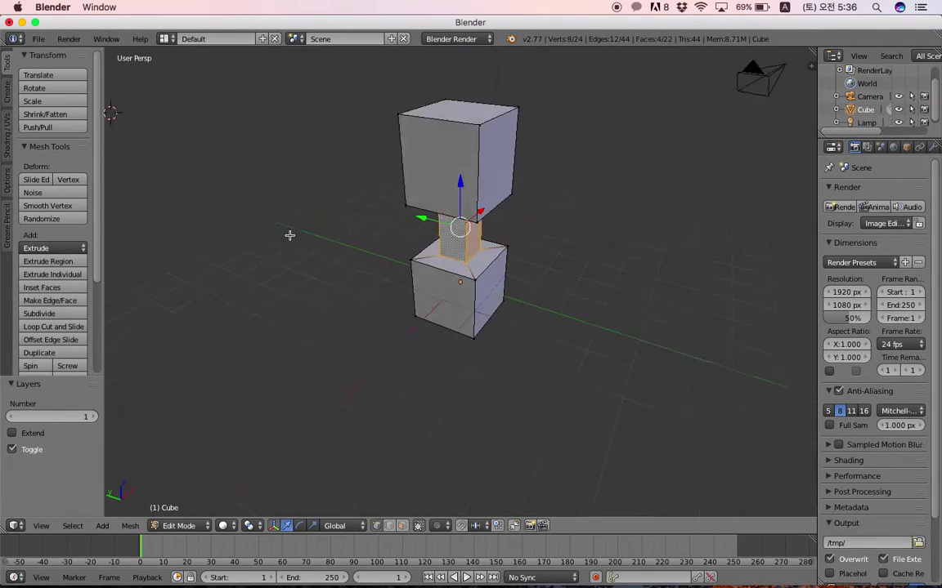
{"action": "scroll", "coordinate": [289, 236], "scroll_direction": "left", "scroll_amount": 2}
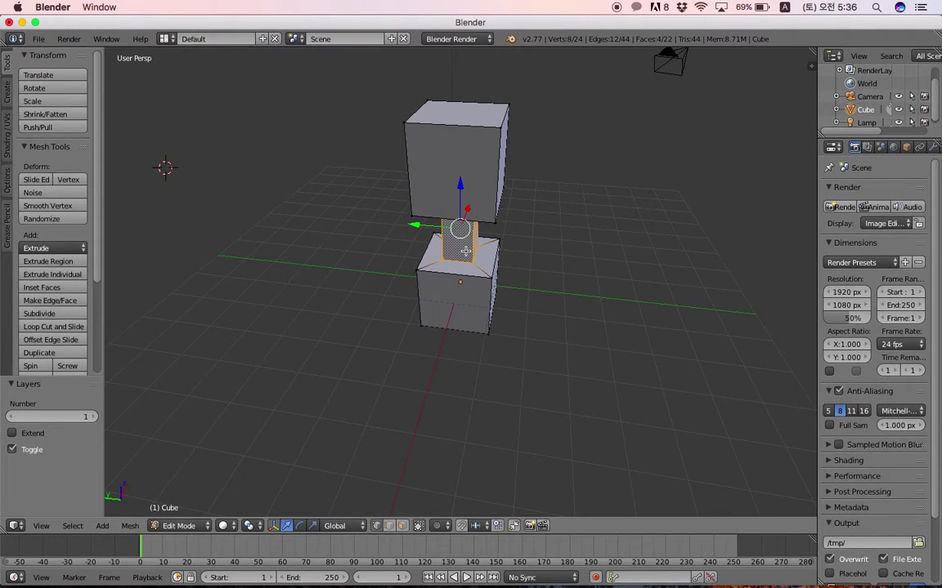
{"action": "scroll", "coordinate": [465, 249], "scroll_direction": "left", "scroll_amount": 3}
{"action": "scroll", "coordinate": [464, 249], "scroll_direction": "up", "scroll_amount": 3}
{"action": "scroll", "coordinate": [464, 250], "scroll_direction": "down", "scroll_amount": 1}
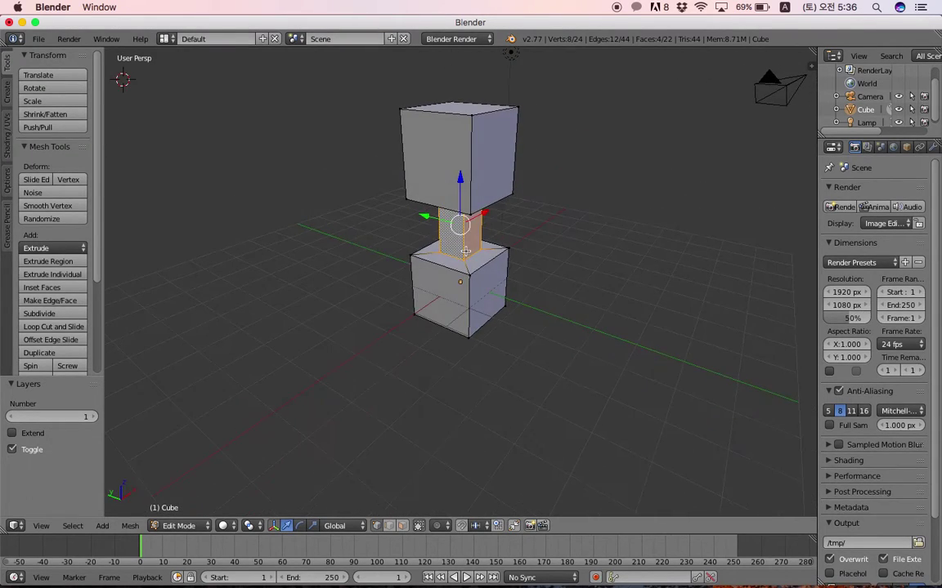
{"action": "scroll", "coordinate": [464, 251], "scroll_direction": "left", "scroll_amount": 2}
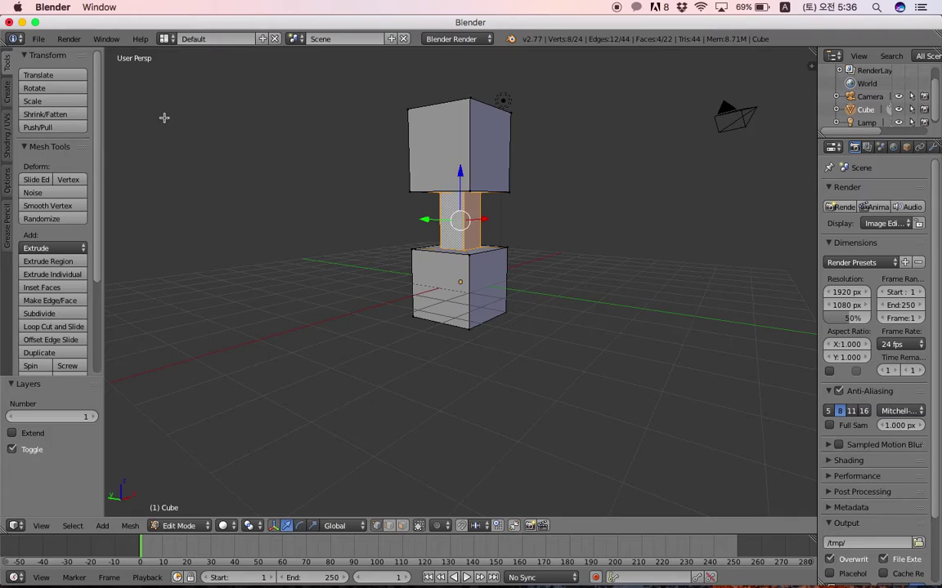
Orbit to a higher angle to inspect the necked model.
{"action": "left_click", "coordinate": [140, 58]}
{"action": "middle_click_drag", "start_coordinate": [394, 255], "coordinate": [394, 256]}
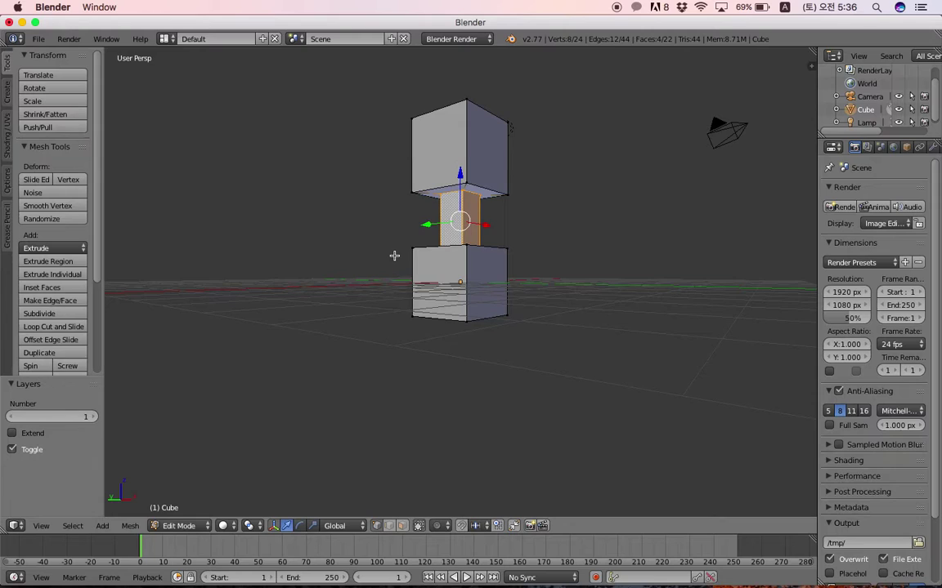
{"action": "middle_click_drag", "start_coordinate": [394, 256], "coordinate": [402, 243]}
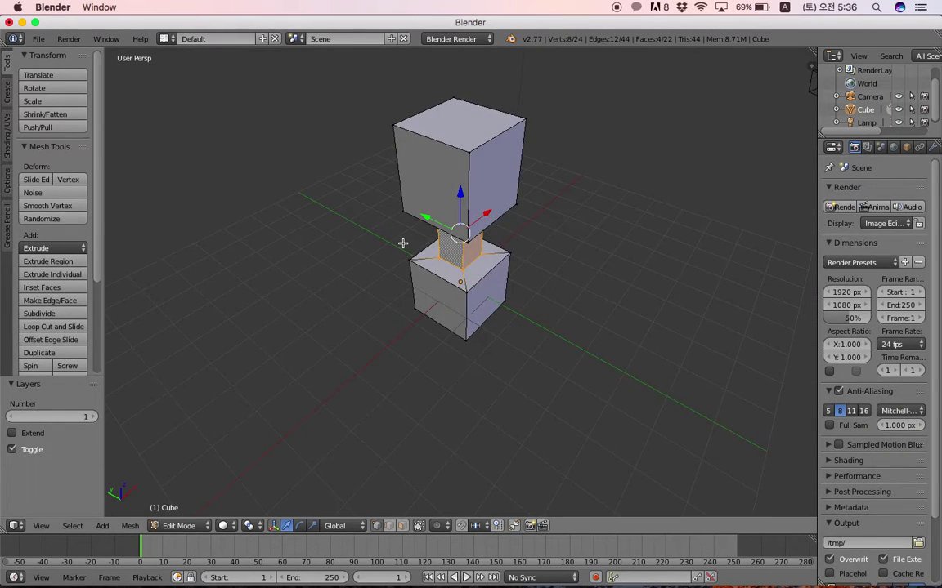
Toggle rendered shading on and back to solid, then place the 3D cursor beside the neck.
{"action": "key", "text": "shift+z"}
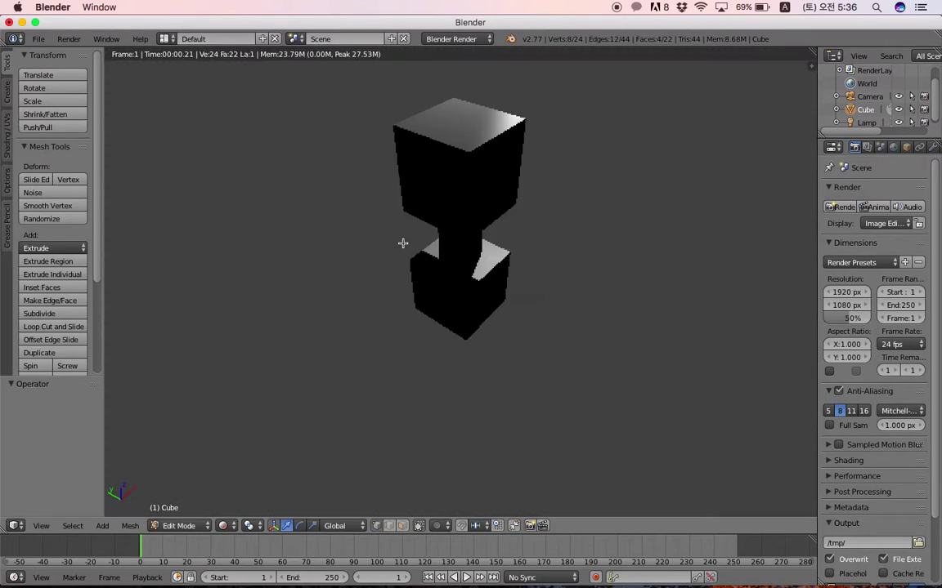
{"action": "key", "text": "shift+z"}
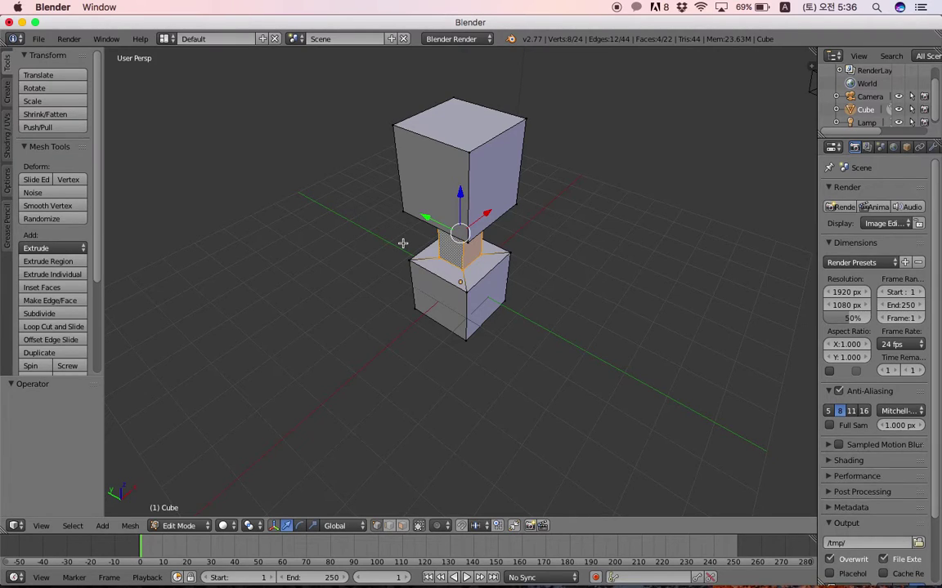
{"action": "left_click", "coordinate": [402, 243]}
Undo the narrowing, rescale the middle band uniformly to 0.474, and orbit to check it.
{"action": "key", "text": "ctrl+z"}
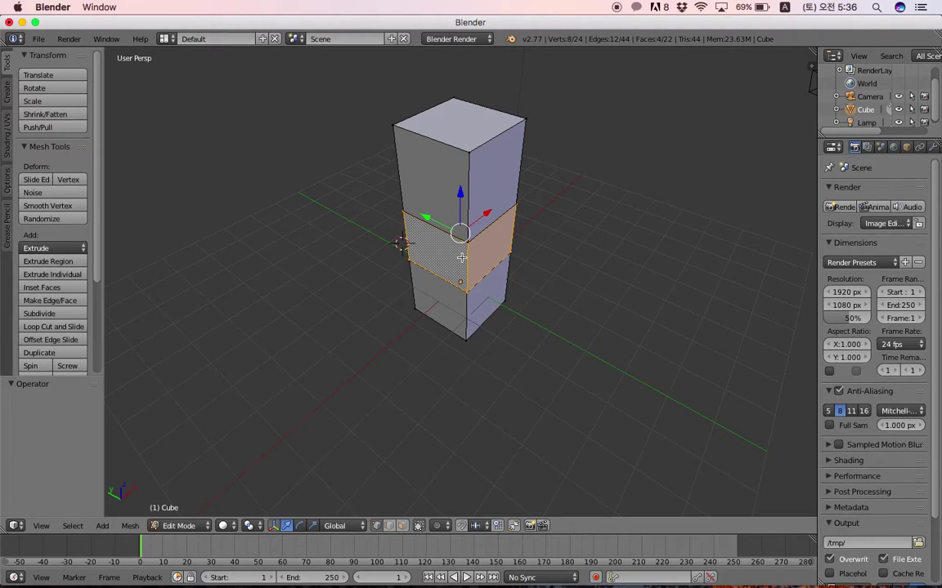
{"action": "key", "text": "s"}
{"action": "left_click", "coordinate": [493, 268]}
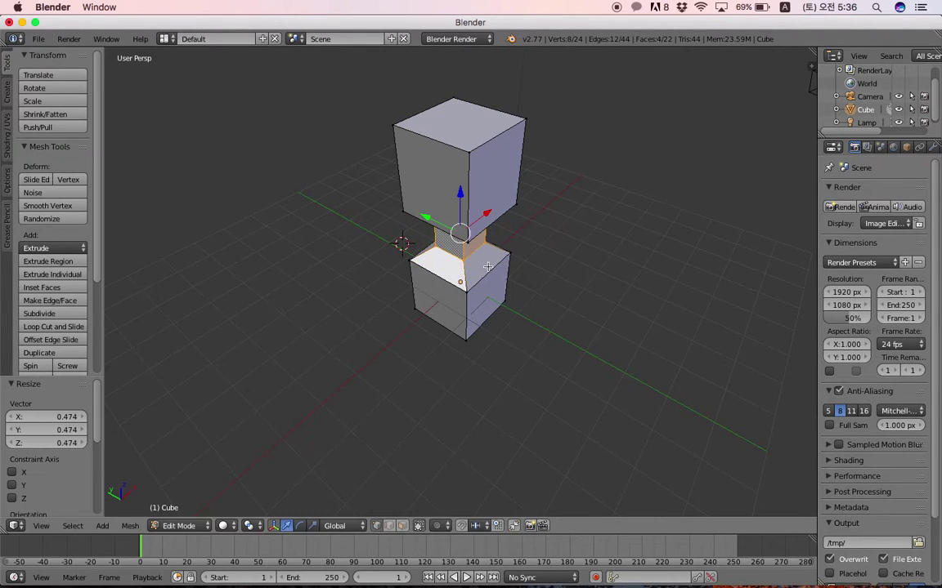
{"action": "middle_click_drag", "start_coordinate": [490, 268], "coordinate": [487, 266]}
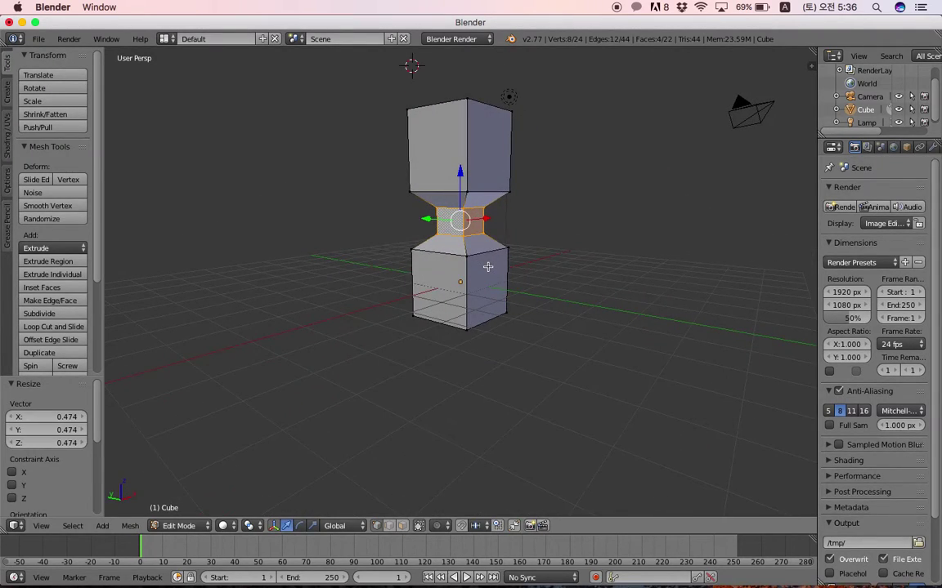
{"action": "middle_click_drag", "start_coordinate": [487, 266], "coordinate": [456, 188]}
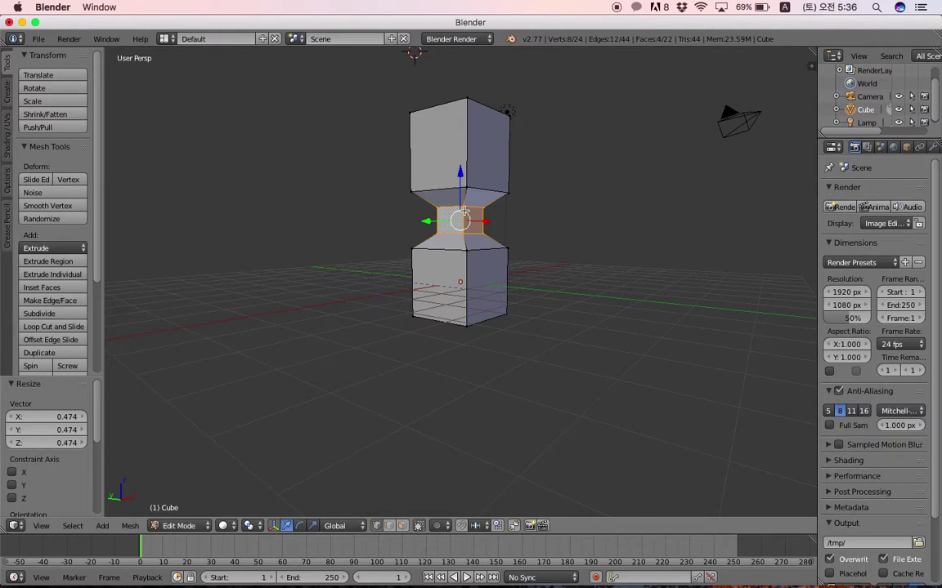
{"action": "middle_click_drag", "start_coordinate": [464, 211], "coordinate": [464, 210]}
Undo the waist and rescale the middle band to 0.292 on X and Y only.
{"action": "key", "text": "ctrl+z"}
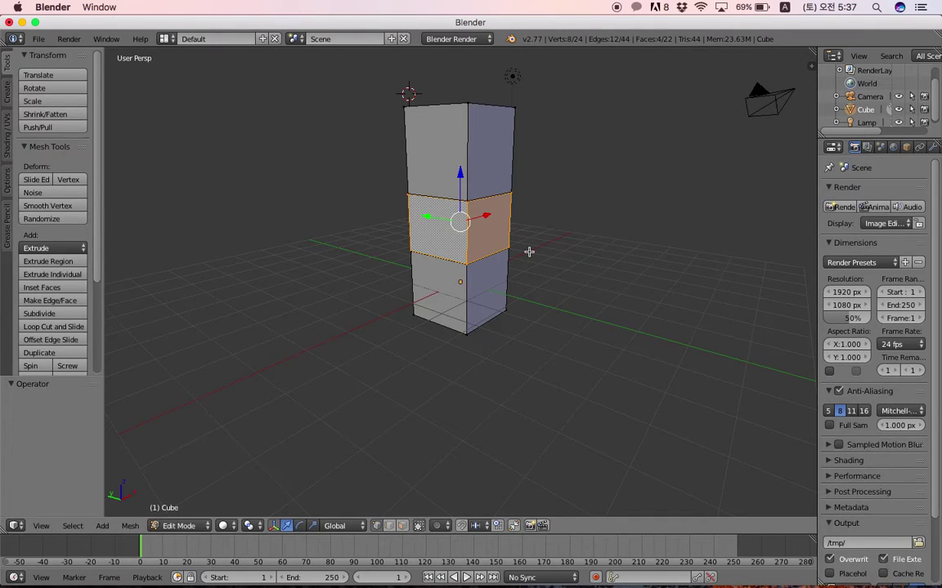
{"action": "key", "text": "s"}
{"action": "key", "text": "x"}
{"action": "key", "text": "shift+z"}
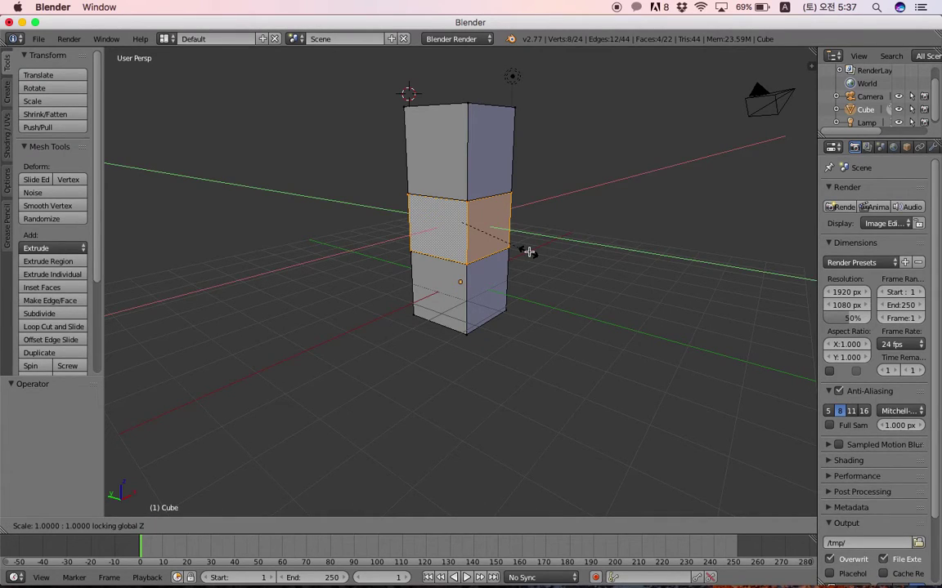
{"action": "left_click", "coordinate": [482, 218]}
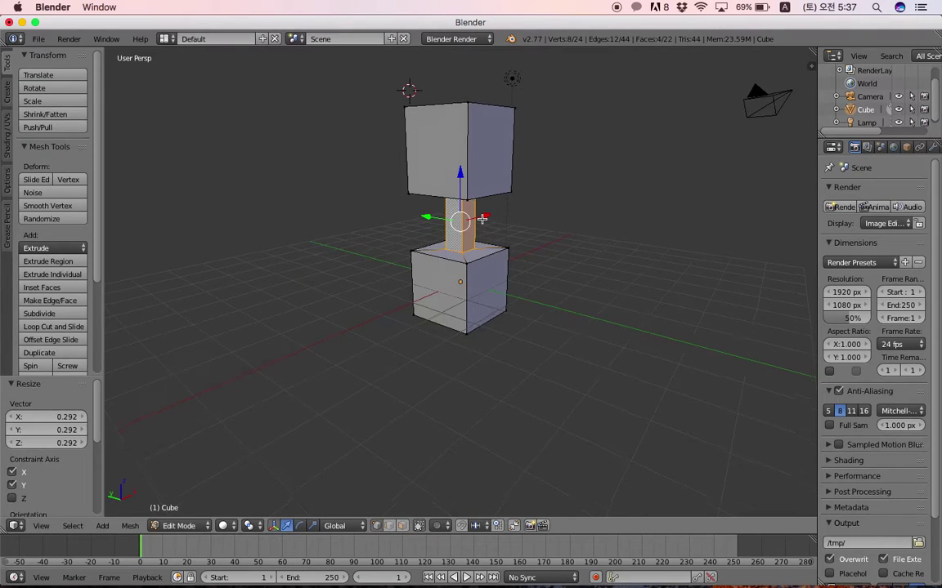
Zoom in and out to inspect the thin neck between the two blocks.
{"action": "scroll", "coordinate": [482, 219], "scroll_direction": "up", "scroll_amount": 2}
{"action": "scroll", "coordinate": [483, 220], "scroll_direction": "up", "scroll_amount": 3}
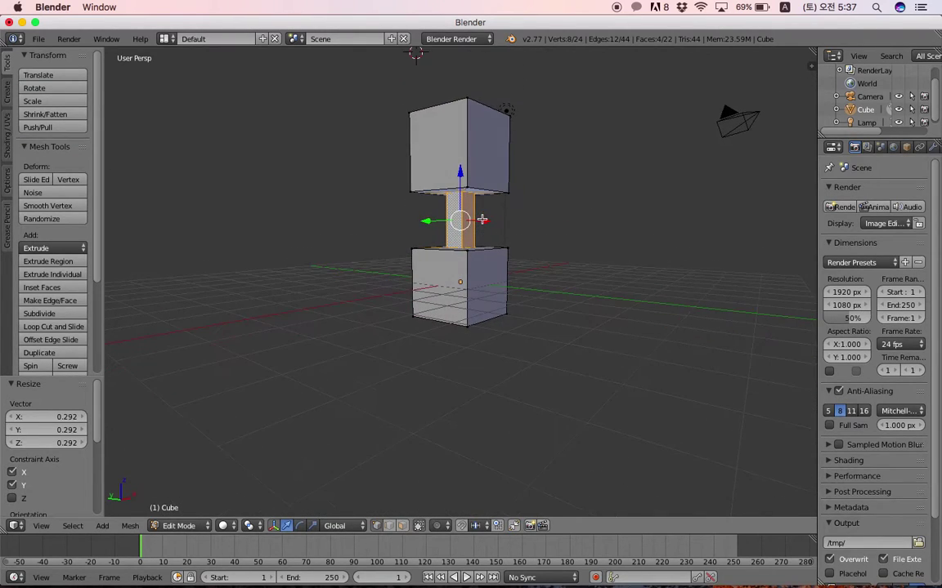
{"action": "scroll", "coordinate": [482, 219], "scroll_direction": "up", "scroll_amount": 3}
{"action": "scroll", "coordinate": [482, 219], "scroll_direction": "down", "scroll_amount": 2}
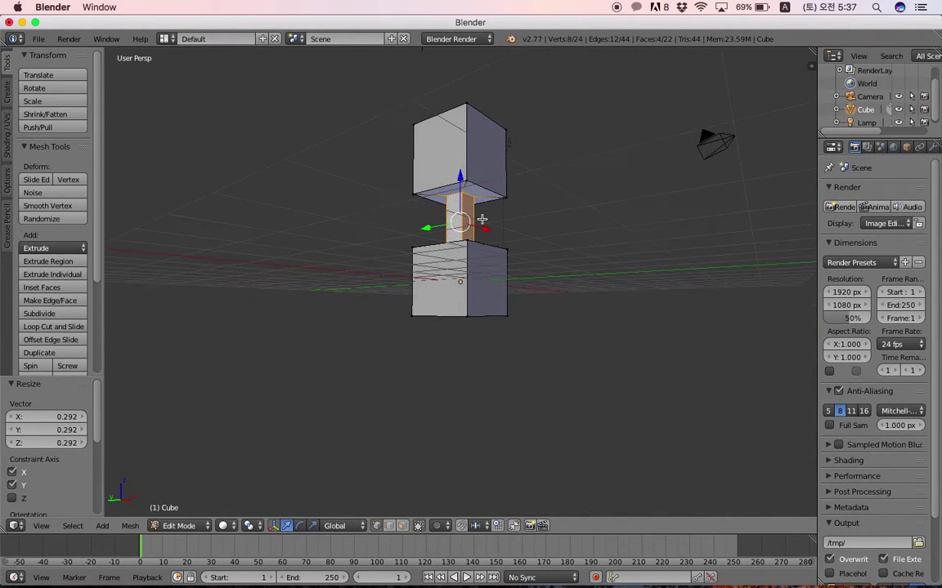
{"action": "scroll", "coordinate": [483, 219], "scroll_direction": "down", "scroll_amount": 2}
{"action": "scroll", "coordinate": [482, 219], "scroll_direction": "down", "scroll_amount": 2}
{"action": "scroll", "coordinate": [482, 219], "scroll_direction": "down", "scroll_amount": 2}
{"action": "scroll", "coordinate": [482, 219], "scroll_direction": "down", "scroll_amount": 2}
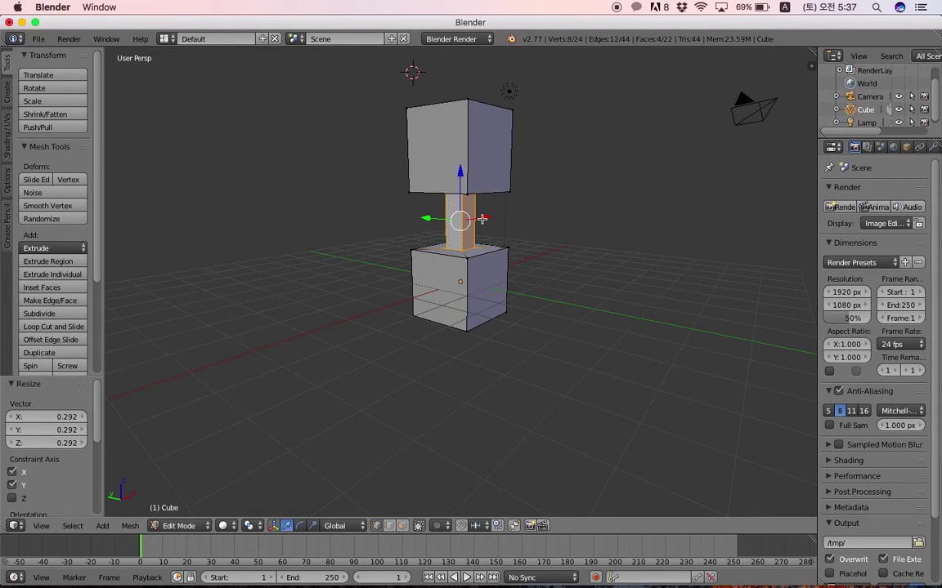
{"action": "scroll", "coordinate": [483, 219], "scroll_direction": "up", "scroll_amount": 1}
{"action": "scroll", "coordinate": [482, 219], "scroll_direction": "up", "scroll_amount": 1}
{"action": "scroll", "coordinate": [483, 219], "scroll_direction": "up", "scroll_amount": 1}
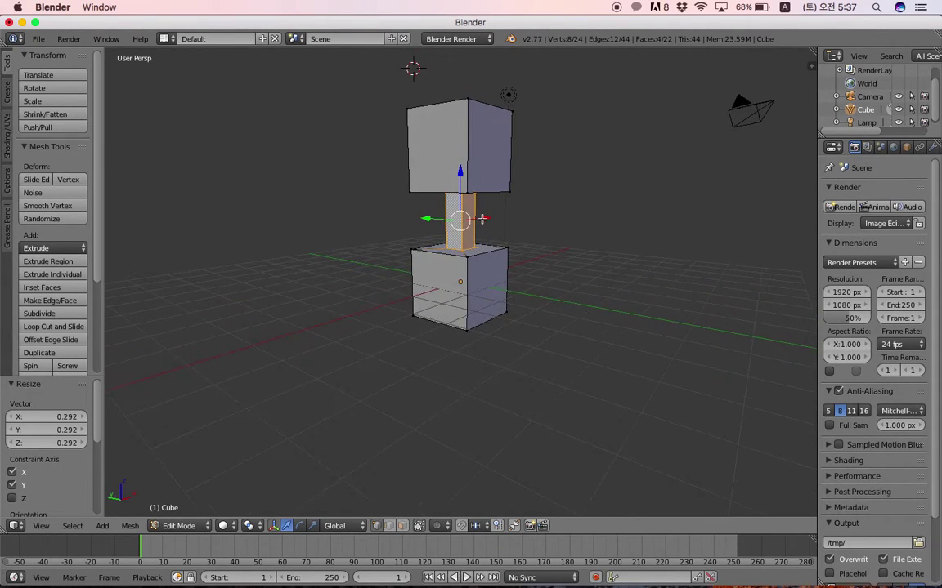
{"action": "scroll", "coordinate": [483, 219], "scroll_direction": "up", "scroll_amount": 3}
{"action": "scroll", "coordinate": [482, 219], "scroll_direction": "down", "scroll_amount": 2}
{"action": "scroll", "coordinate": [482, 219], "scroll_direction": "down", "scroll_amount": 2}
{"action": "scroll", "coordinate": [482, 219], "scroll_direction": "down", "scroll_amount": 1}
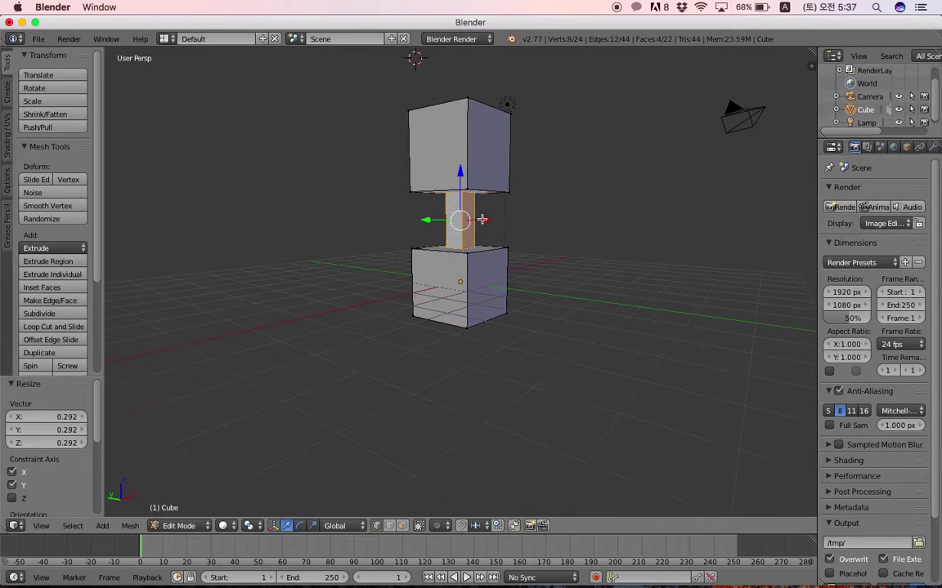
Undo the thin neck, then apply Inset Faces from the Specials menu at 0.0100 thickness.
{"action": "key", "text": "ctrl+z"}
{"action": "key", "text": "ctrl+z"}
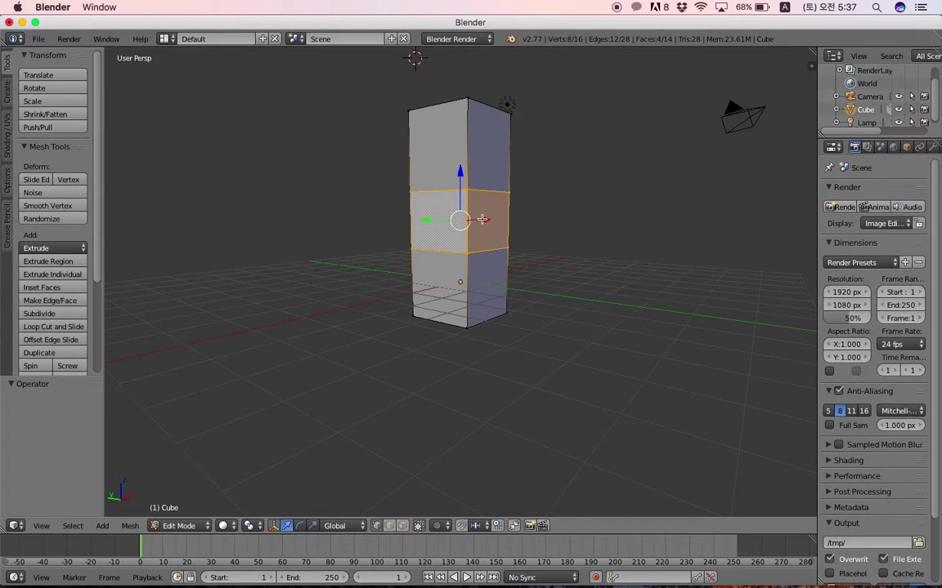
{"action": "key", "text": "w"}
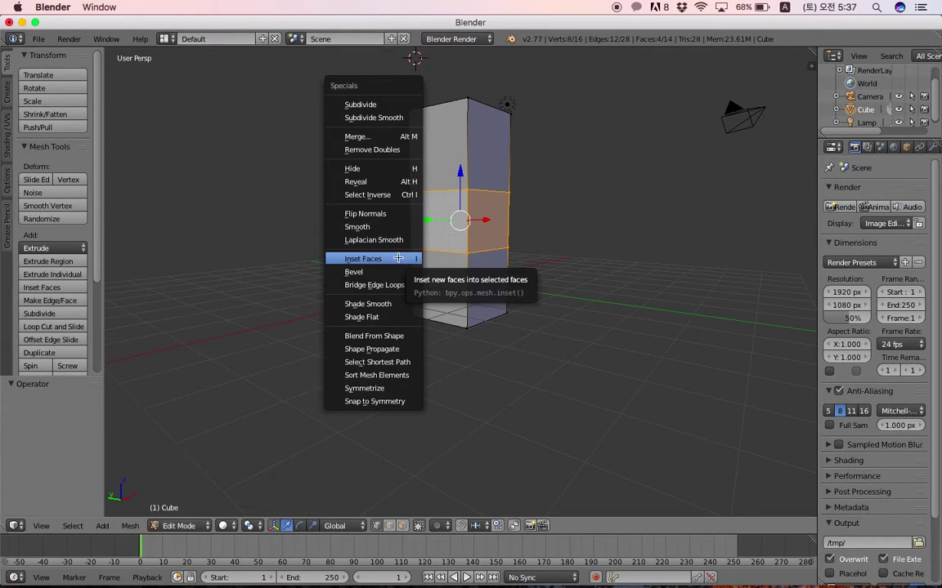
{"action": "left_click", "coordinate": [395, 258]}
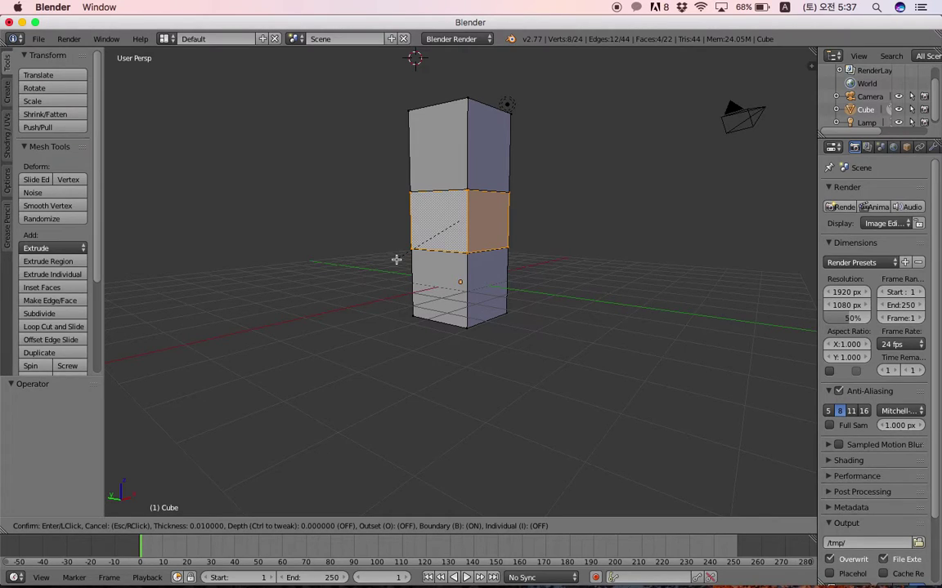
{"action": "left_click", "coordinate": [395, 259]}
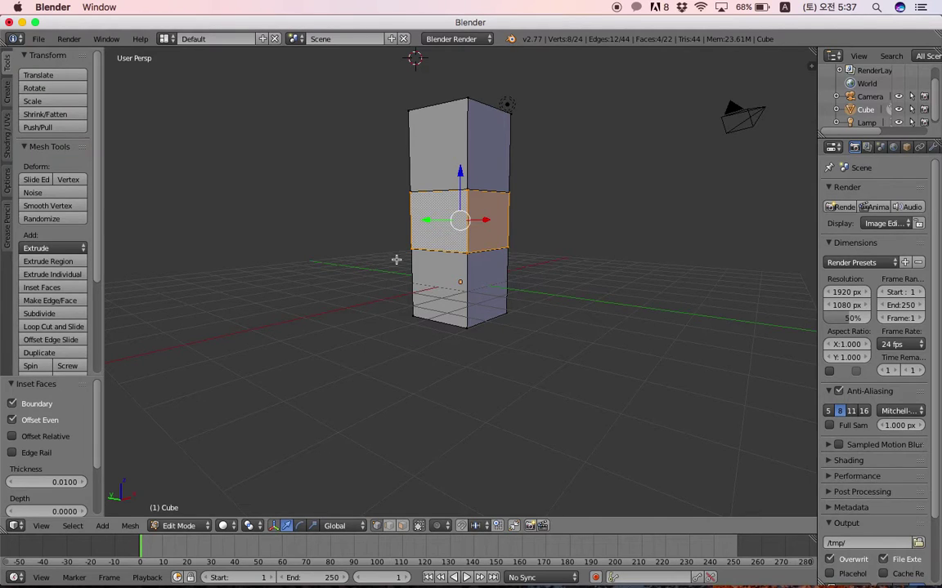
{"action": "key", "text": "s"}
{"action": "left_click", "coordinate": [413, 224]}
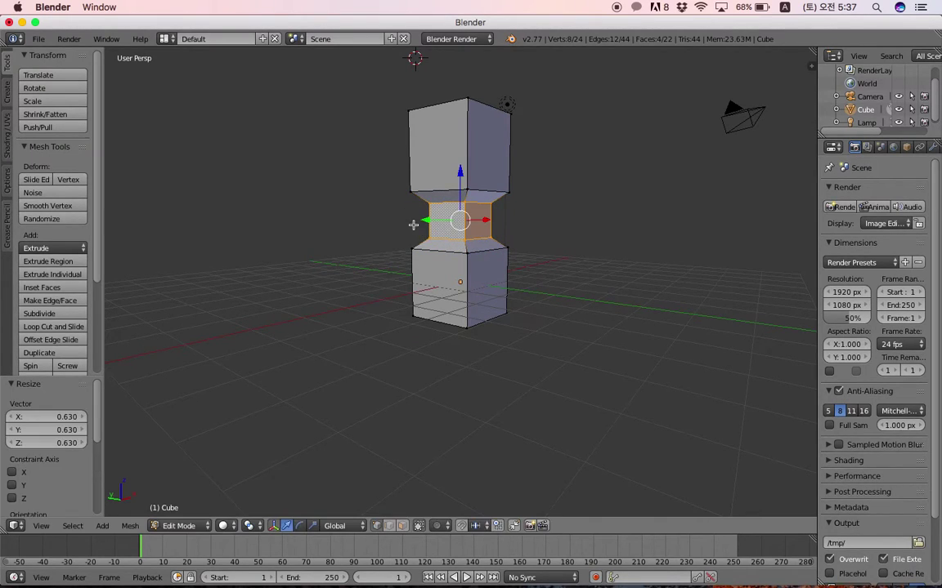
{"action": "middle_click_drag", "start_coordinate": [413, 224], "coordinate": [425, 233]}
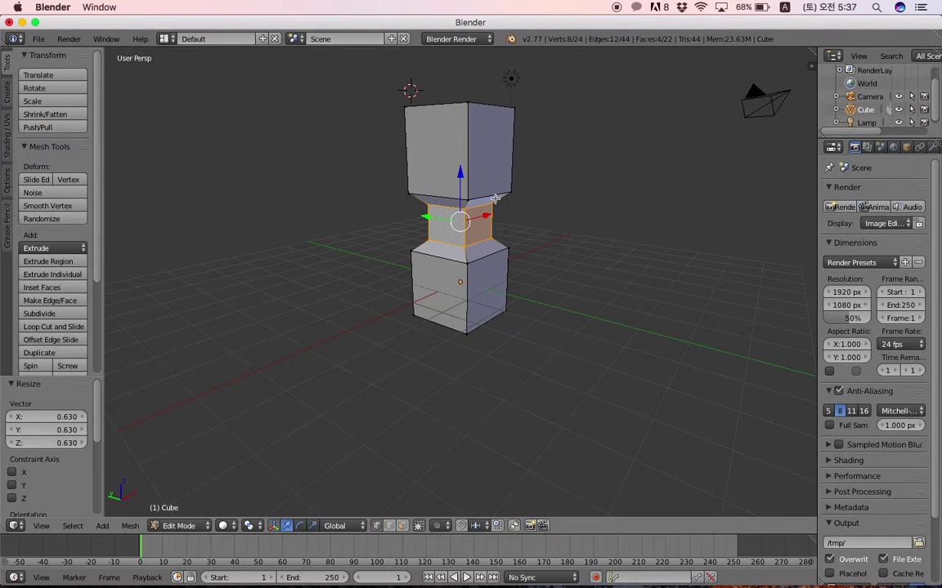
{"action": "key", "text": "ctrl+z"}
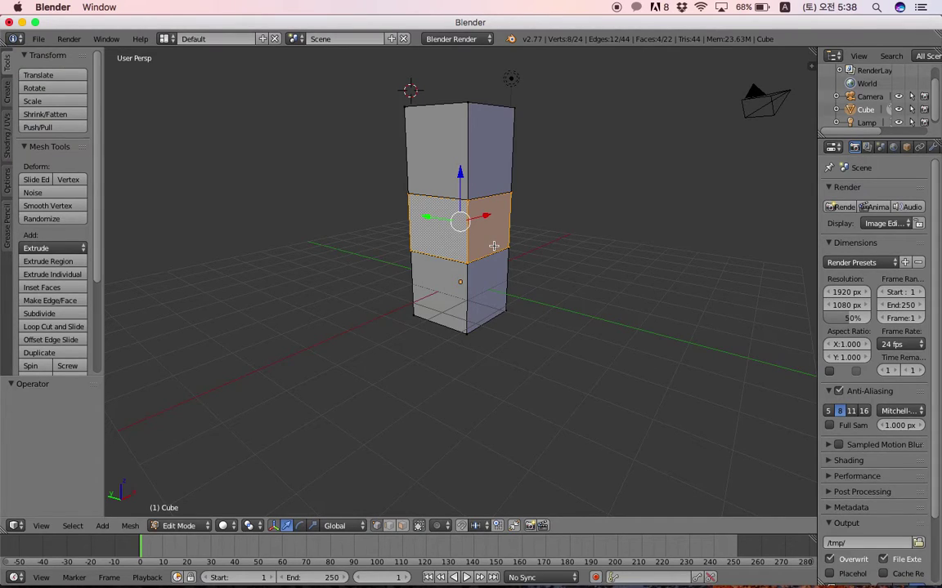
{"action": "key", "text": "s"}
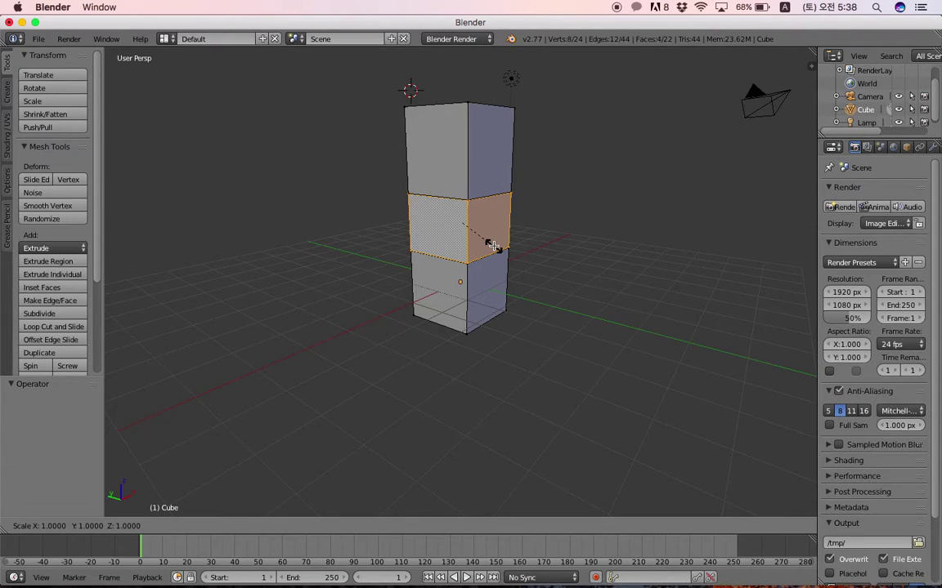
{"action": "left_click", "coordinate": [493, 246]}
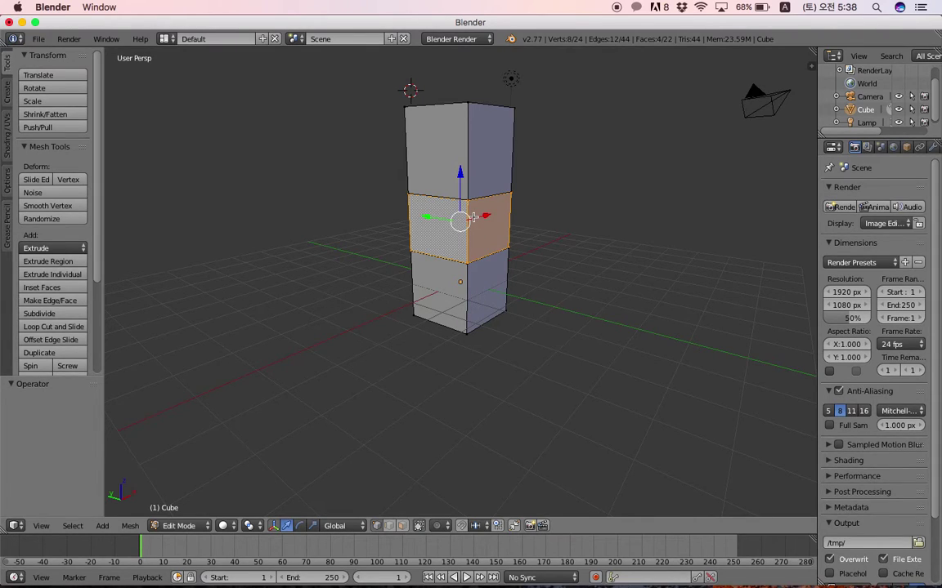
Scale the middle band to 0.269 on X and Y with Z locked, then orbit slightly.
{"action": "key", "text": "s"}
{"action": "key", "text": "x"}
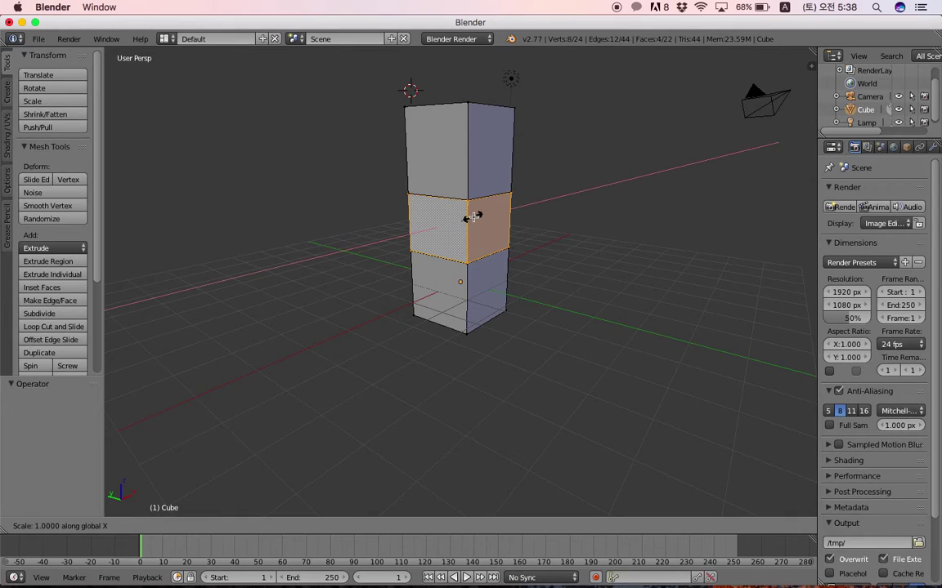
{"action": "key", "text": "shift+z"}
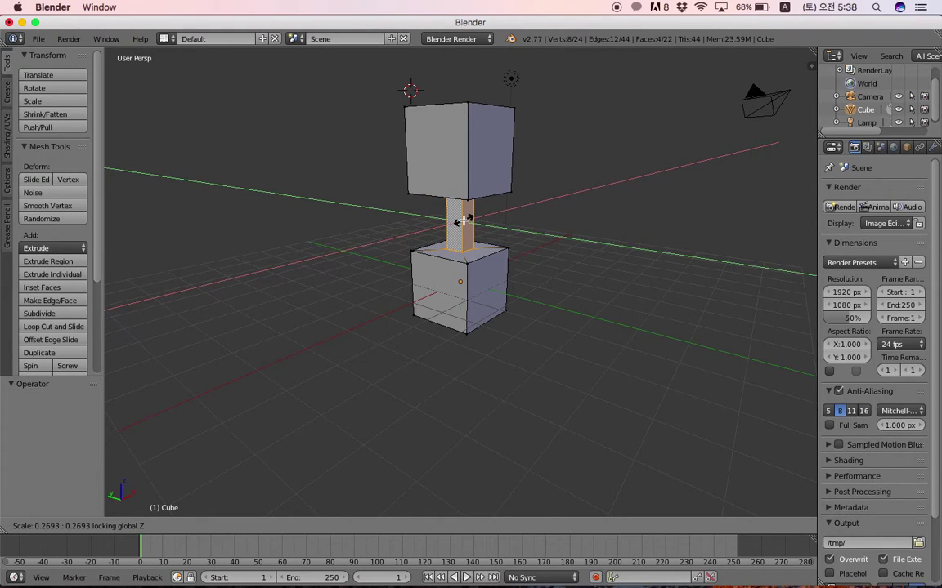
{"action": "left_click", "coordinate": [463, 220]}
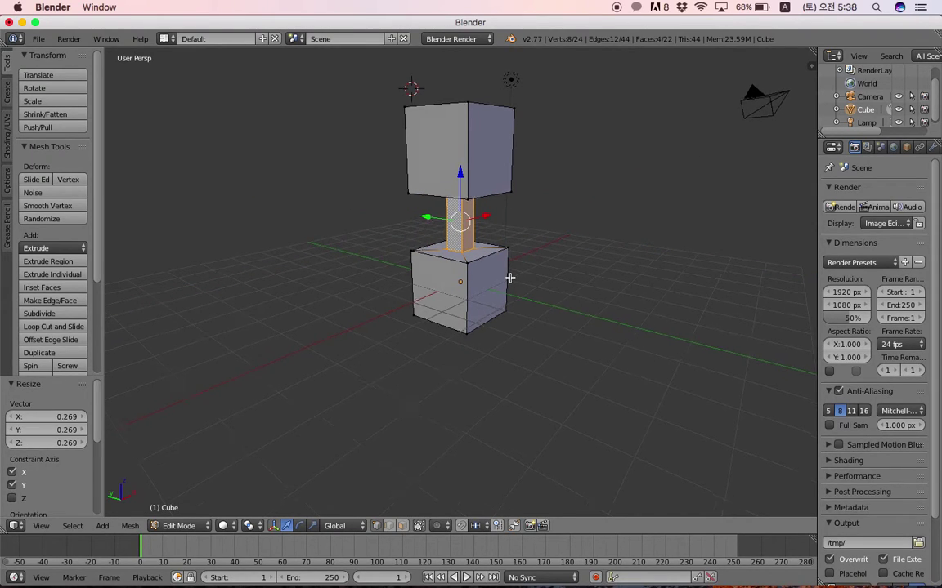
{"action": "middle_click_drag", "start_coordinate": [511, 276], "coordinate": [510, 278]}
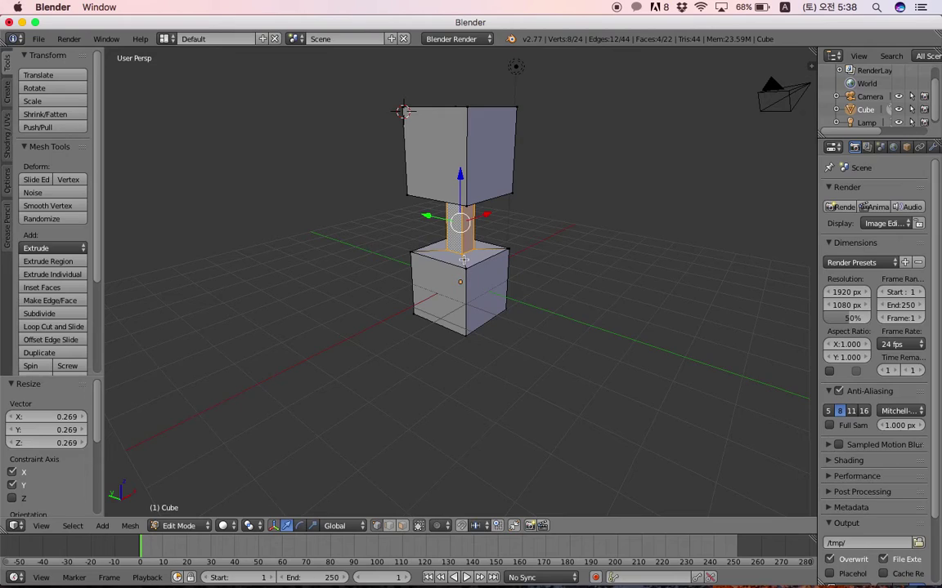